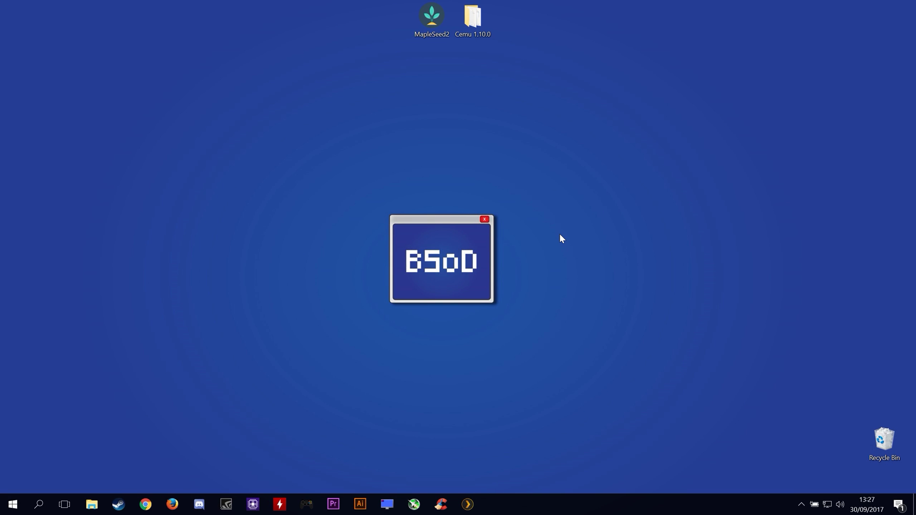
Launch NVIDIA Control Panel from the desktop right-click menu and reposition its window
right_click(560, 234)
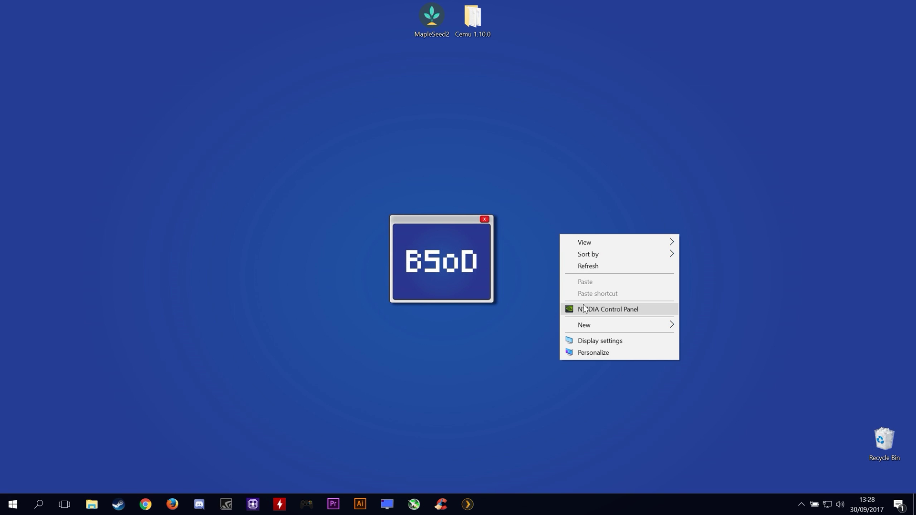
click(615, 310)
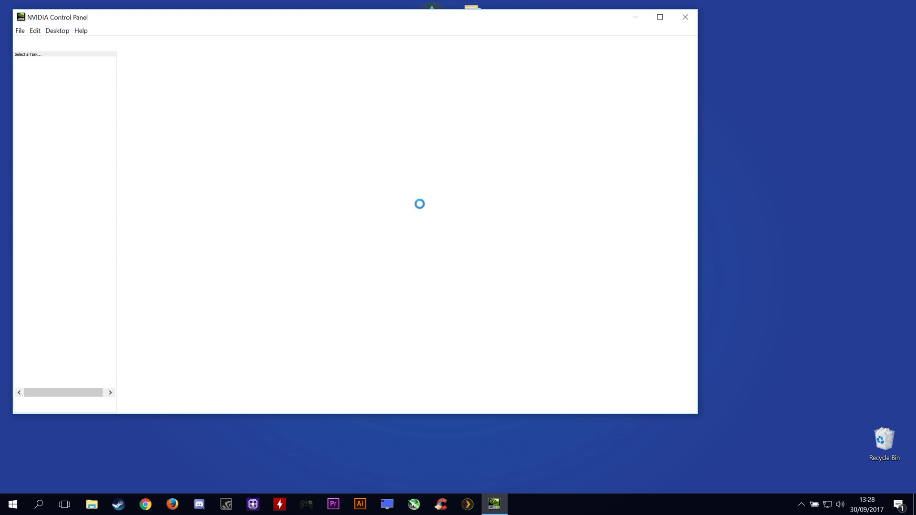
drag(316, 21, 339, 42)
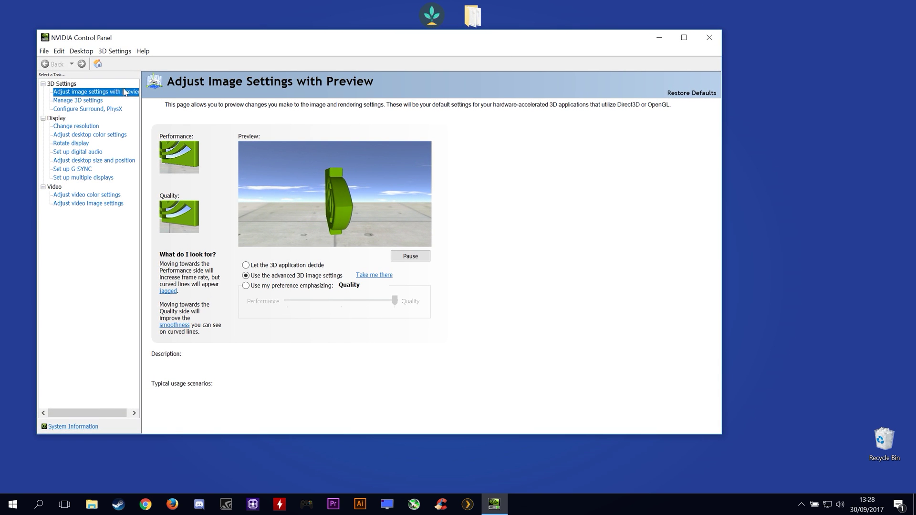
mouse_move(256, 278)
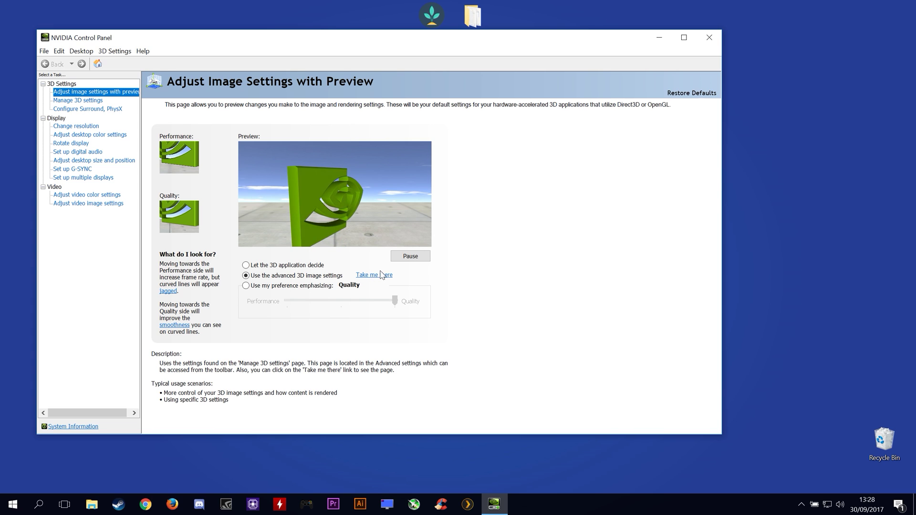
Go to Manage 3D settings > Program Settings with CEMU chosen as the program
click(73, 101)
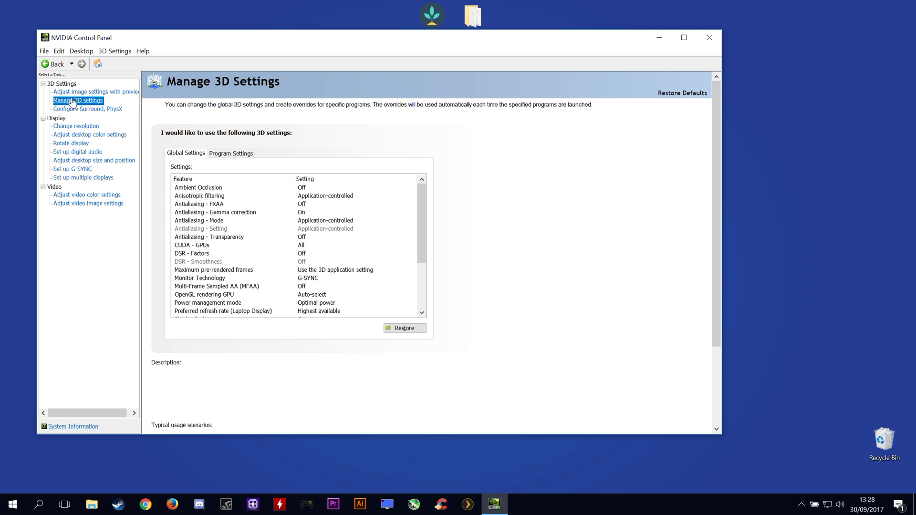
click(235, 154)
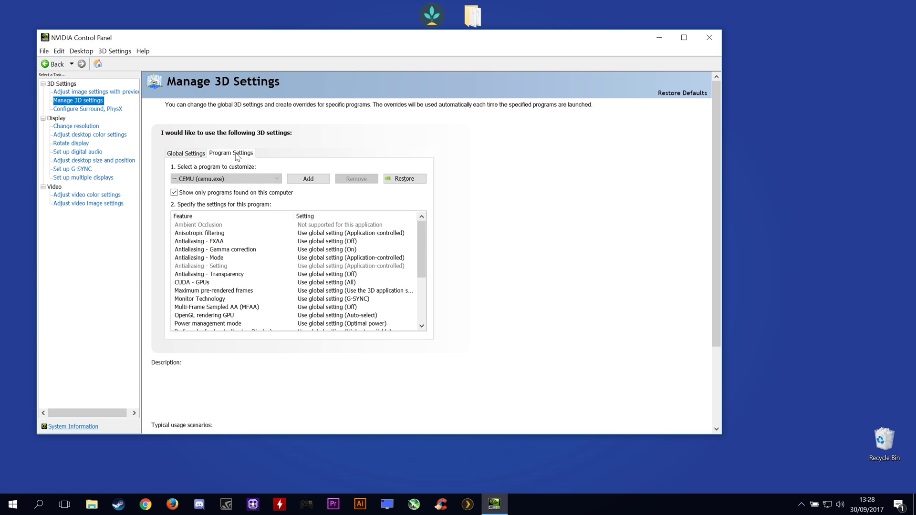
click(227, 178)
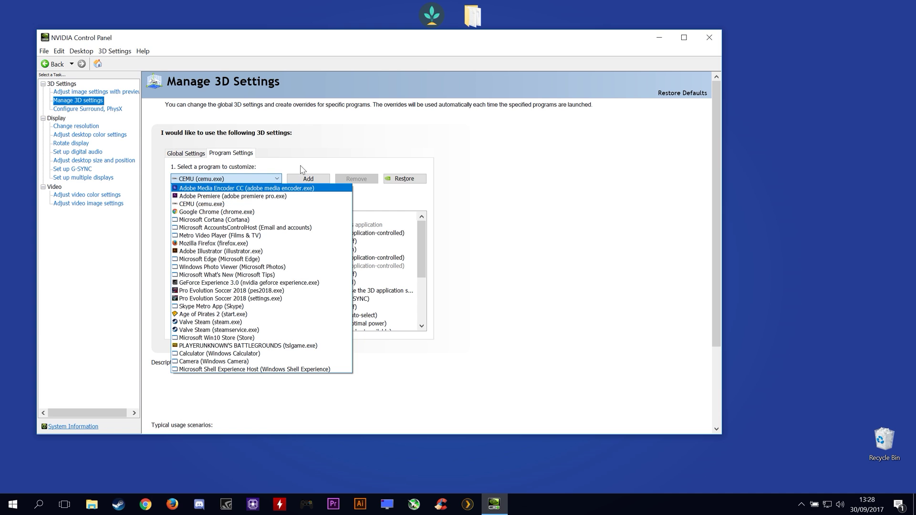
click(312, 158)
Add Cemu.exe from the Desktop's Cemu 1.10.0 folder as the program to customize
click(321, 182)
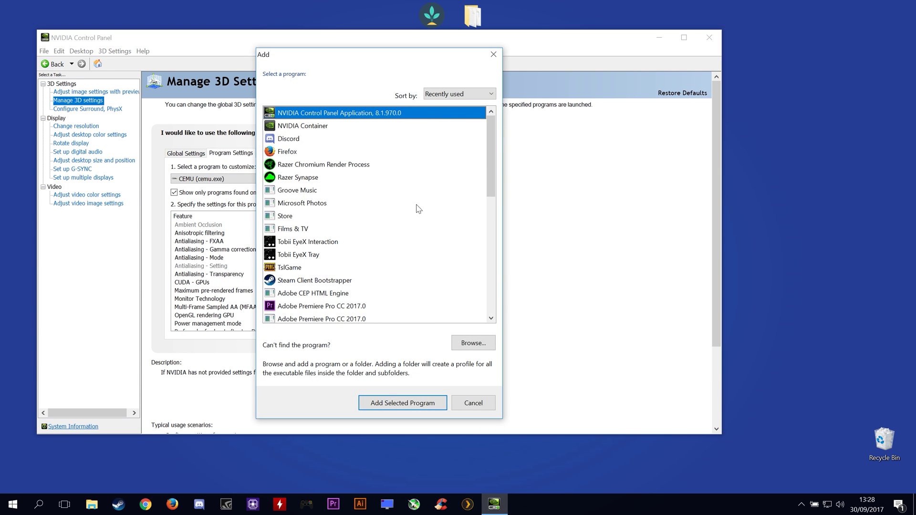
click(480, 349)
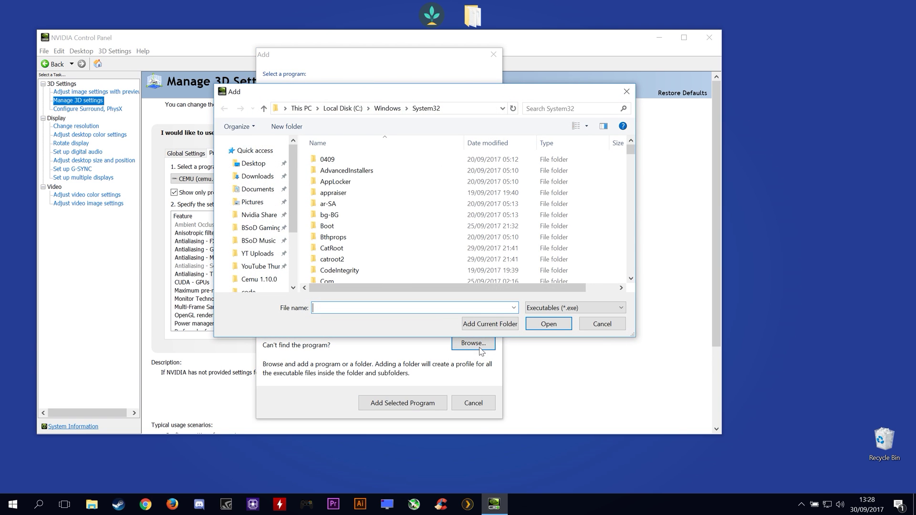
click(254, 163)
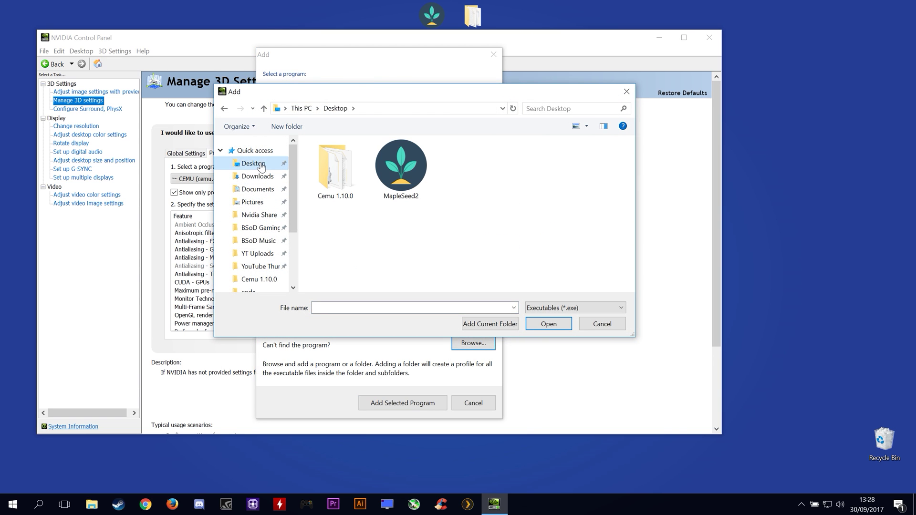
double_click(336, 171)
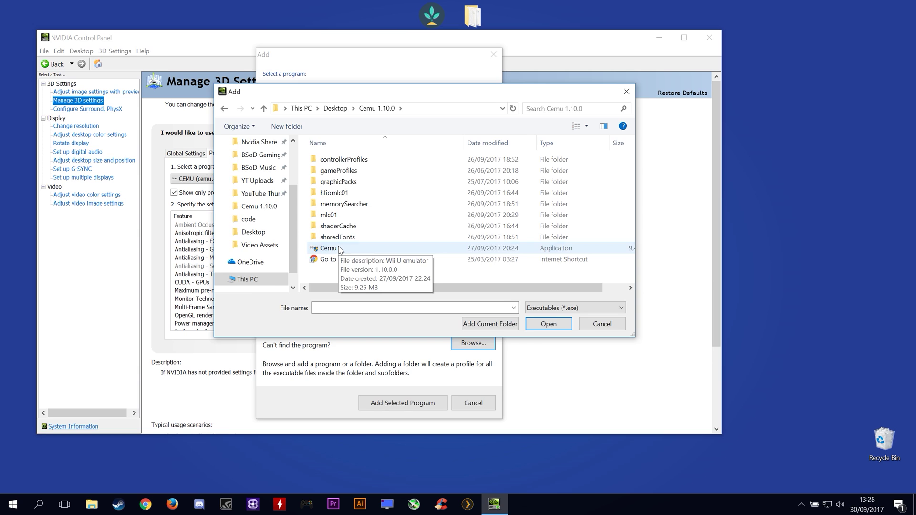
double_click(334, 248)
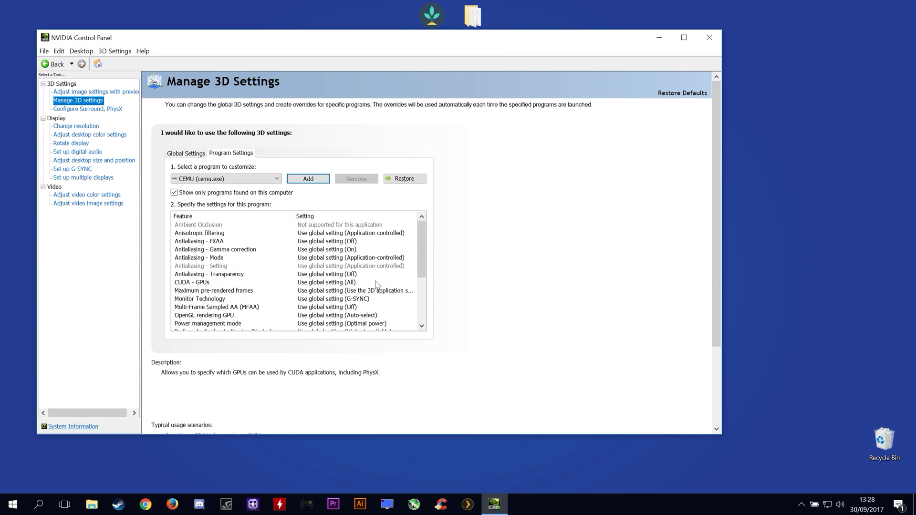
Set Shader Cache to On and Threaded optimization to On for CEMU
drag(419, 247, 419, 280)
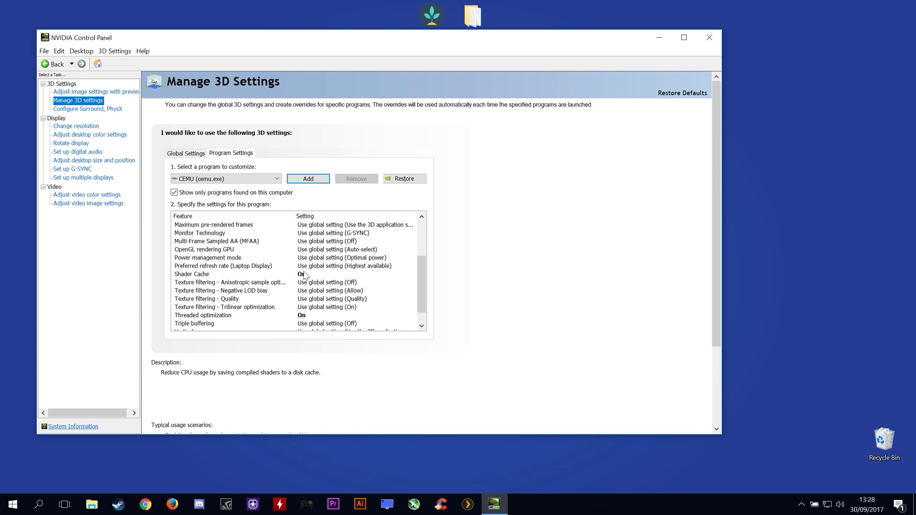
click(302, 274)
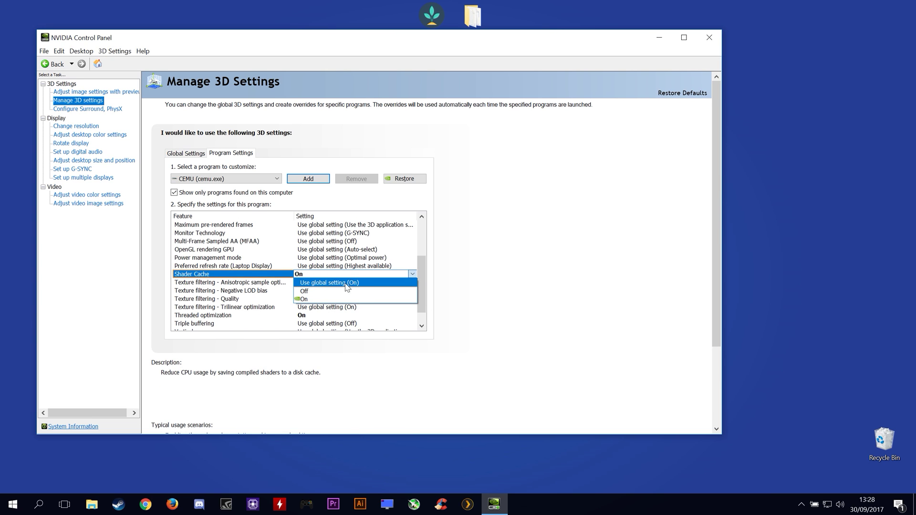
click(311, 300)
scroll(418, 285, down, 1)
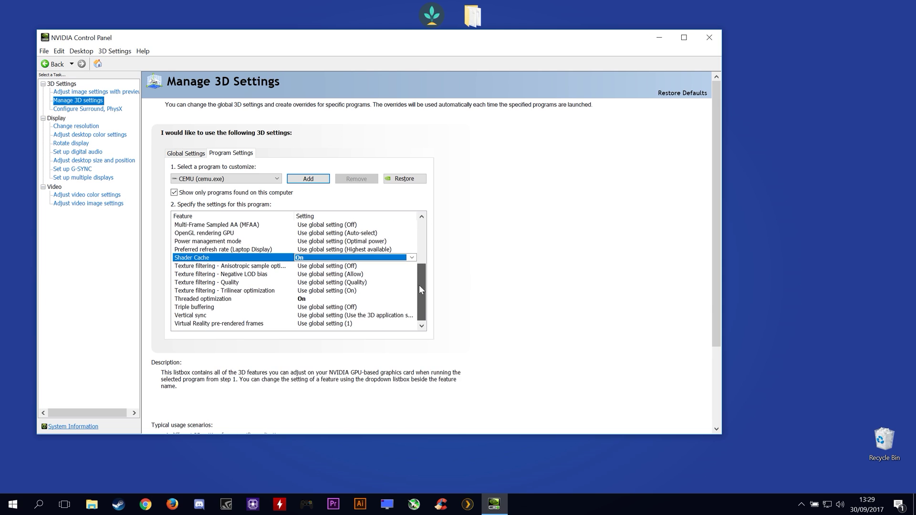
click(328, 299)
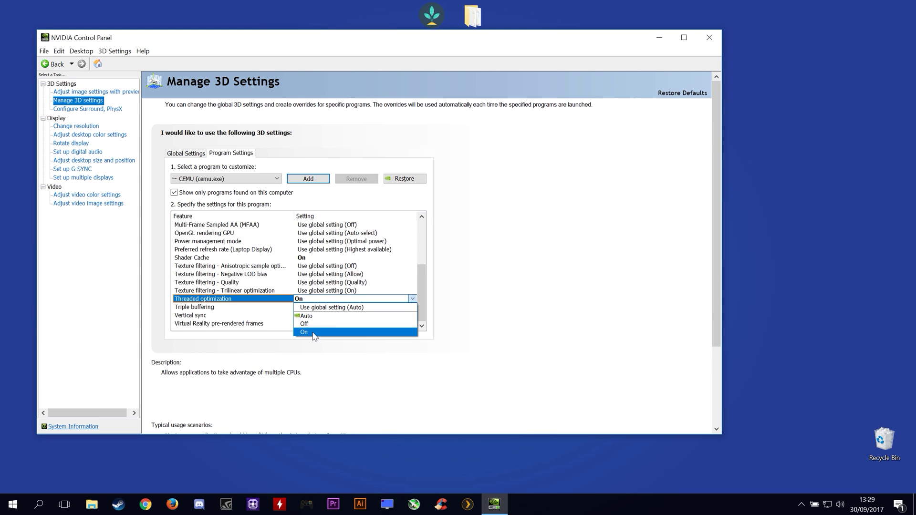
click(315, 333)
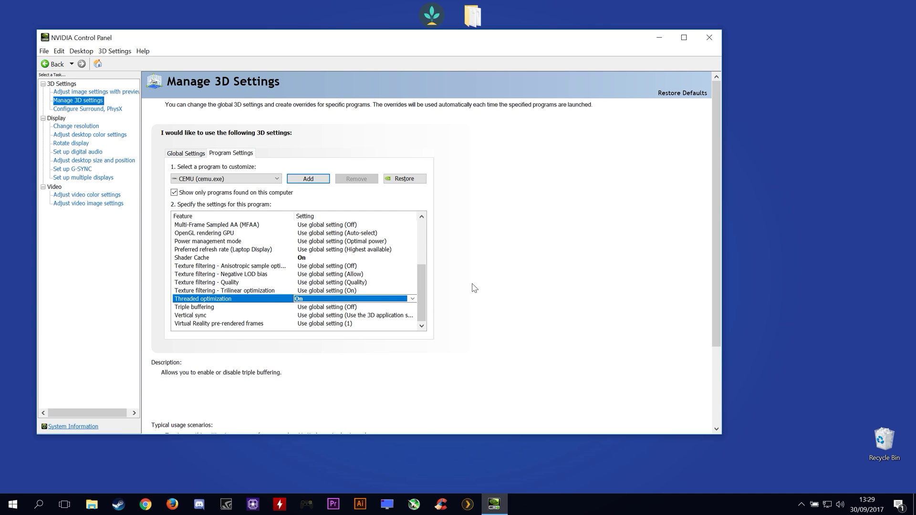
Close NVIDIA Control Panel and bring up Windows search
scroll(548, 310, down, 3)
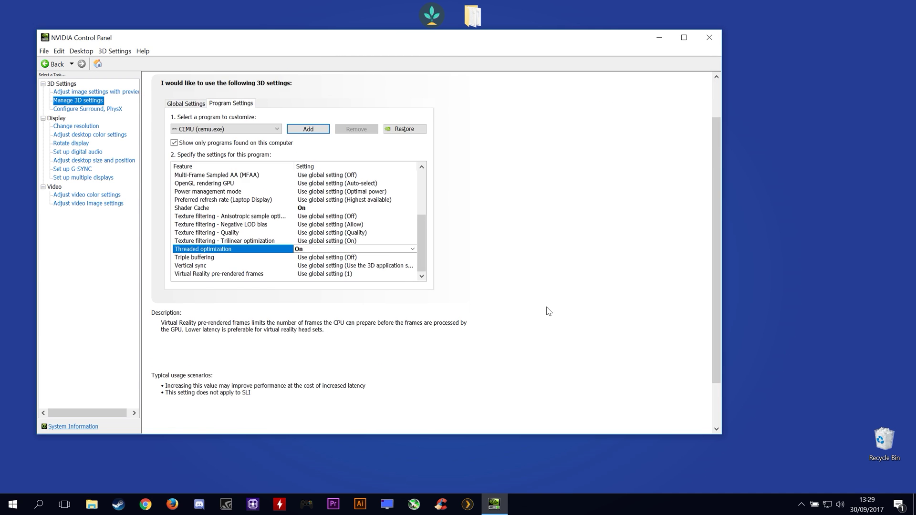
click(709, 37)
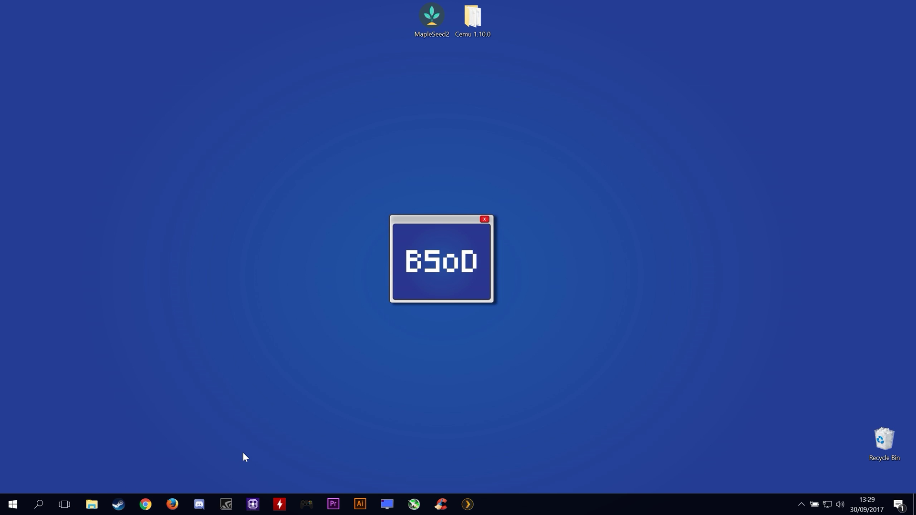
key(super+s)
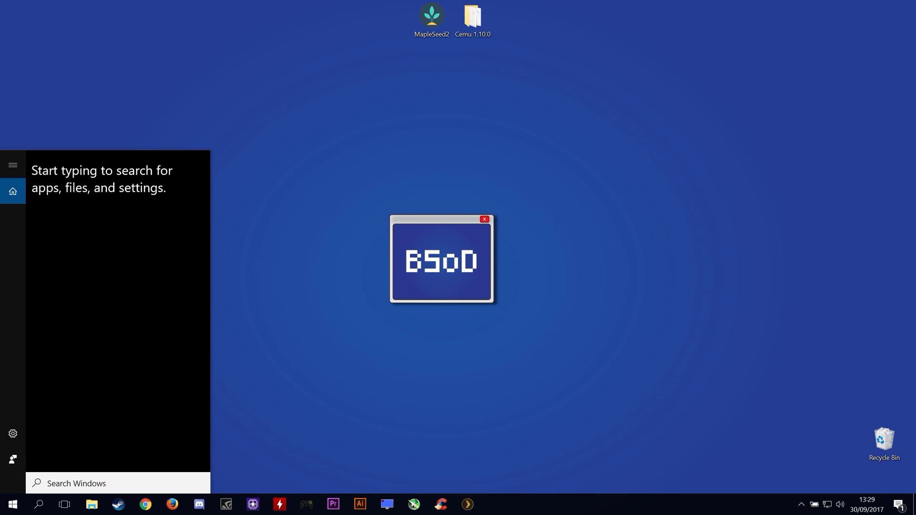
Search 'power' and open the High performance plan's settings via Choose a power plan
text(power)
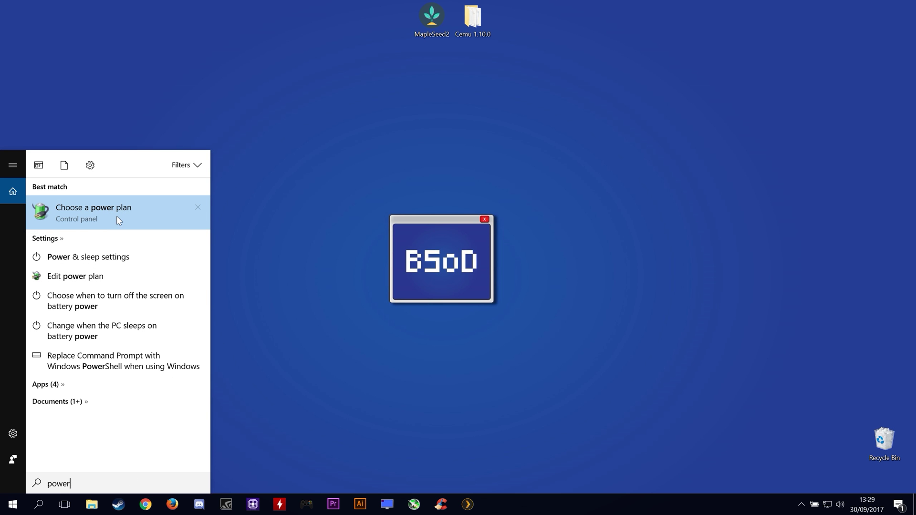
click(81, 213)
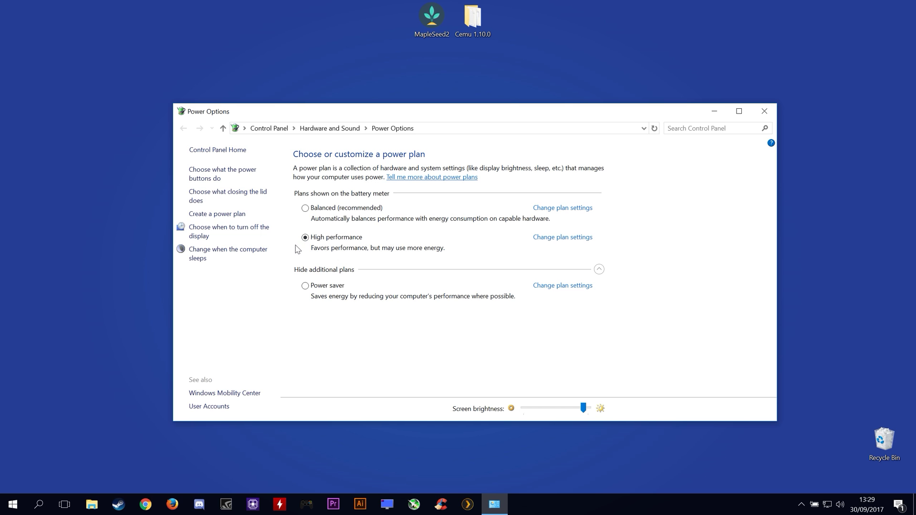
click(572, 241)
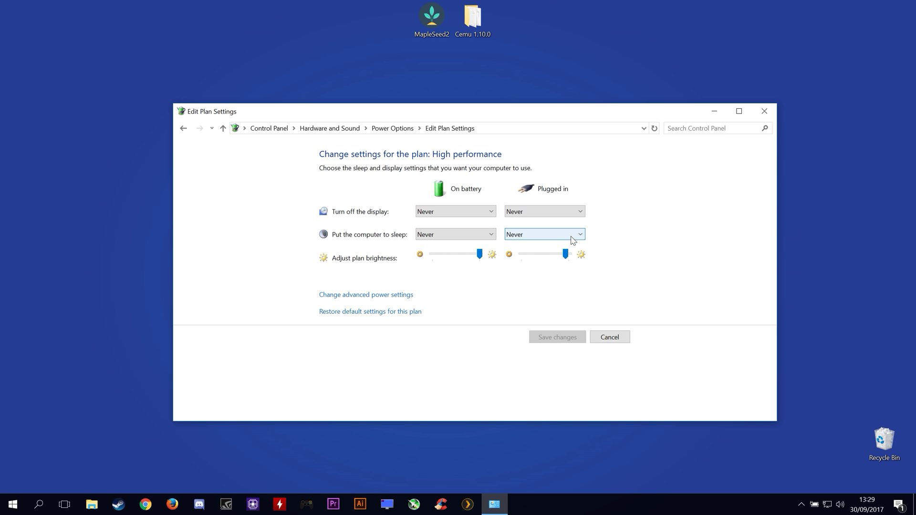
Expand Processor power management in the advanced power settings
click(356, 296)
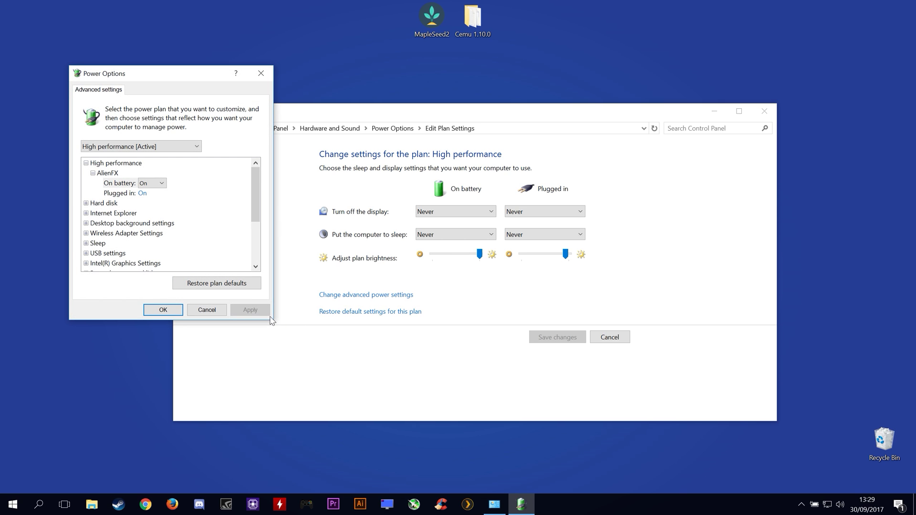
scroll(126, 222, down, 2)
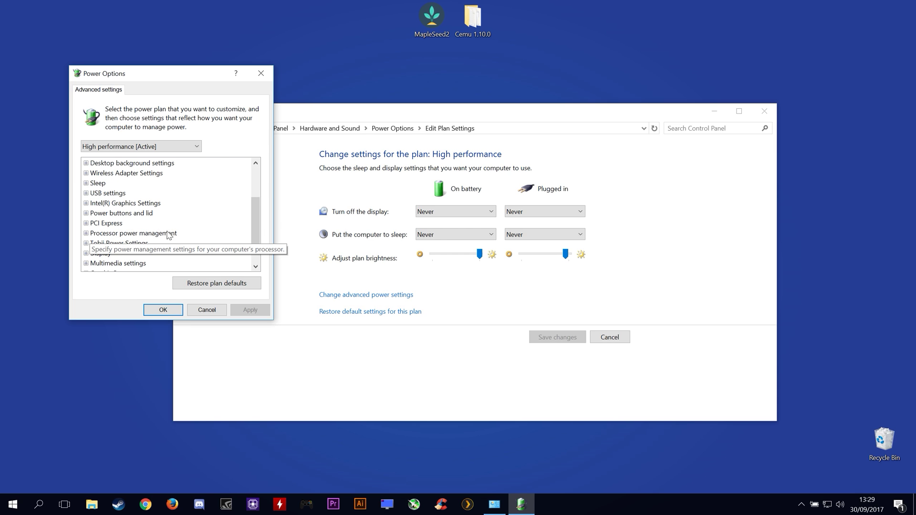
click(87, 233)
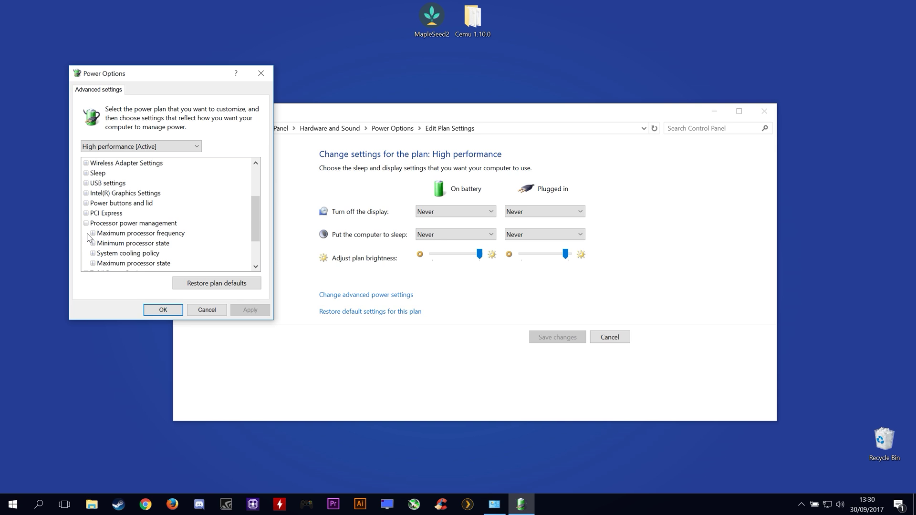
scroll(162, 239, down, 1)
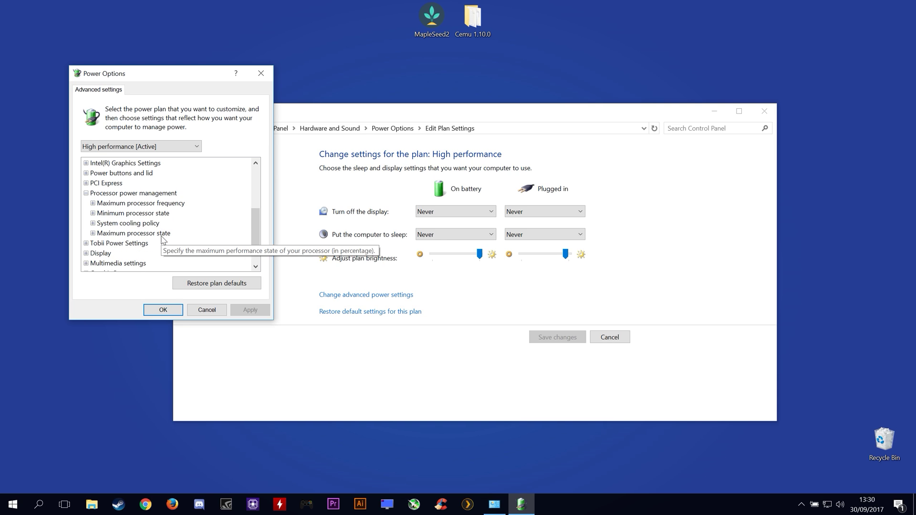
Confirm minimum and maximum processor state are 100% plugged in, then accept with OK
click(93, 213)
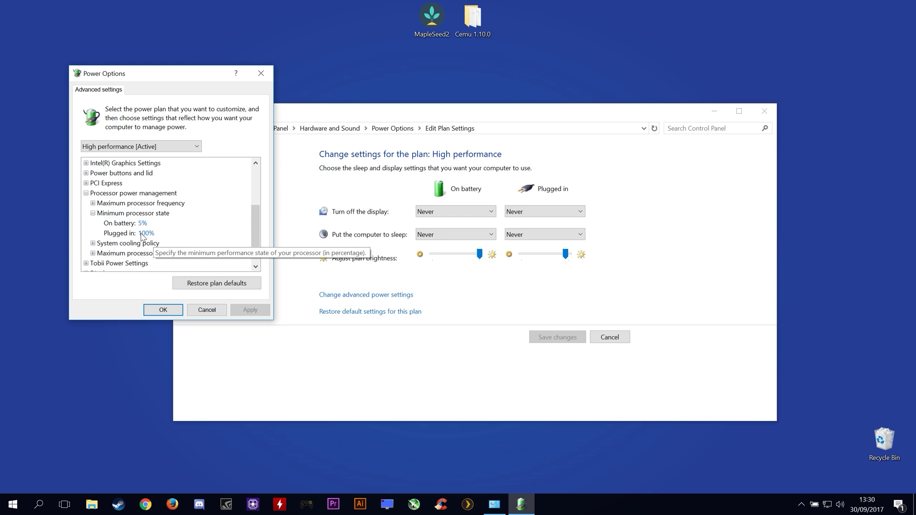
click(93, 254)
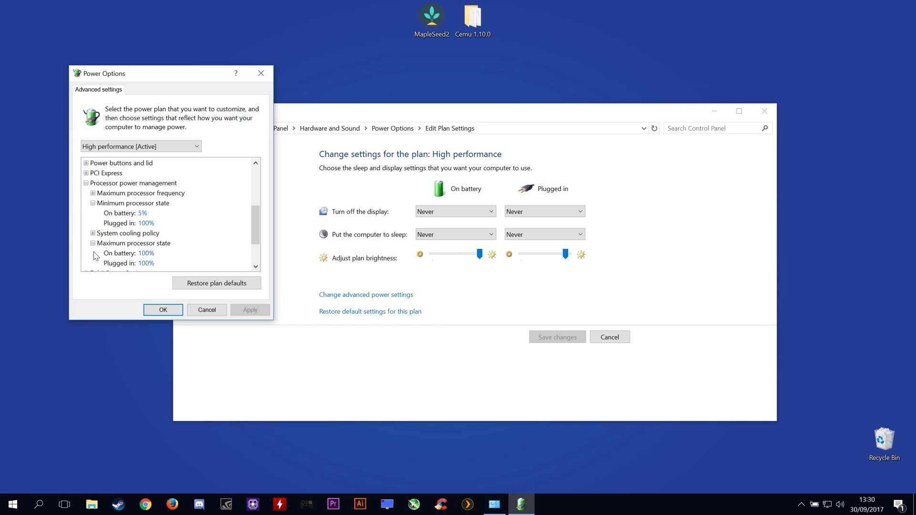
drag(253, 230, 253, 242)
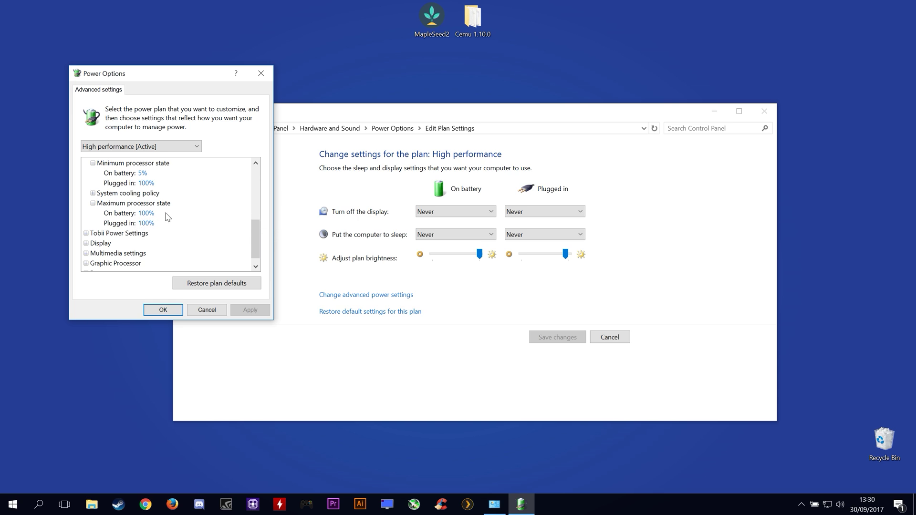
drag(255, 252, 257, 231)
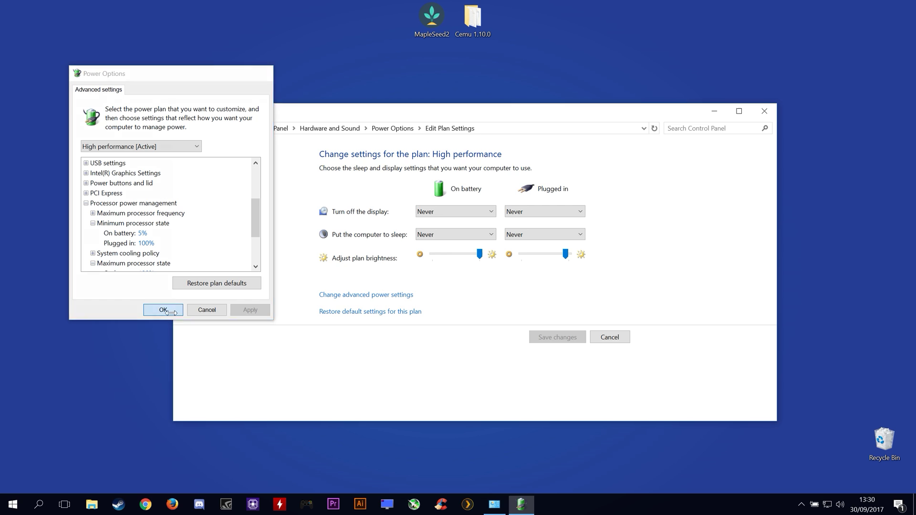
click(172, 313)
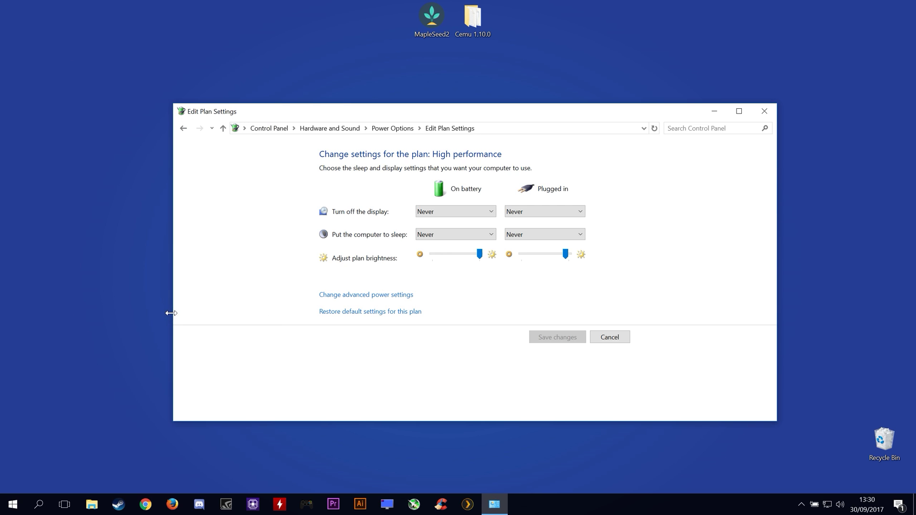
Minimize the Edit Plan Settings window to reveal the desktop
click(713, 112)
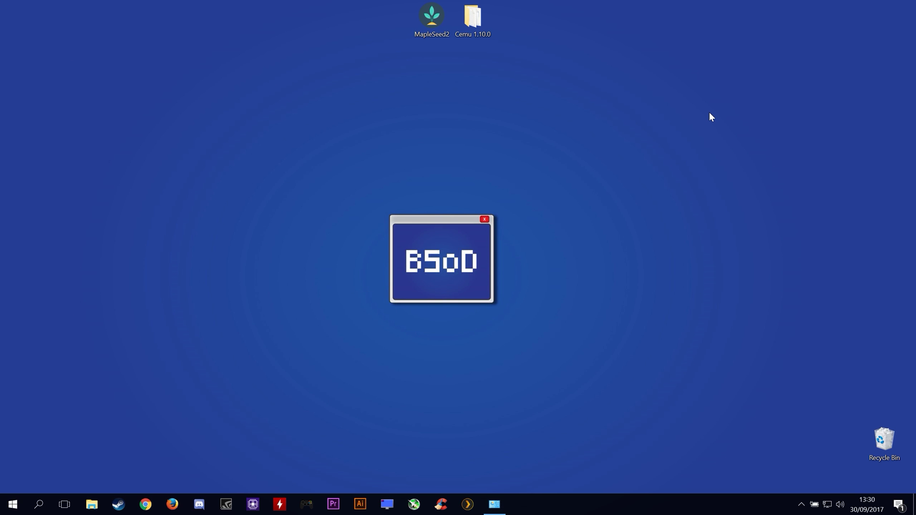